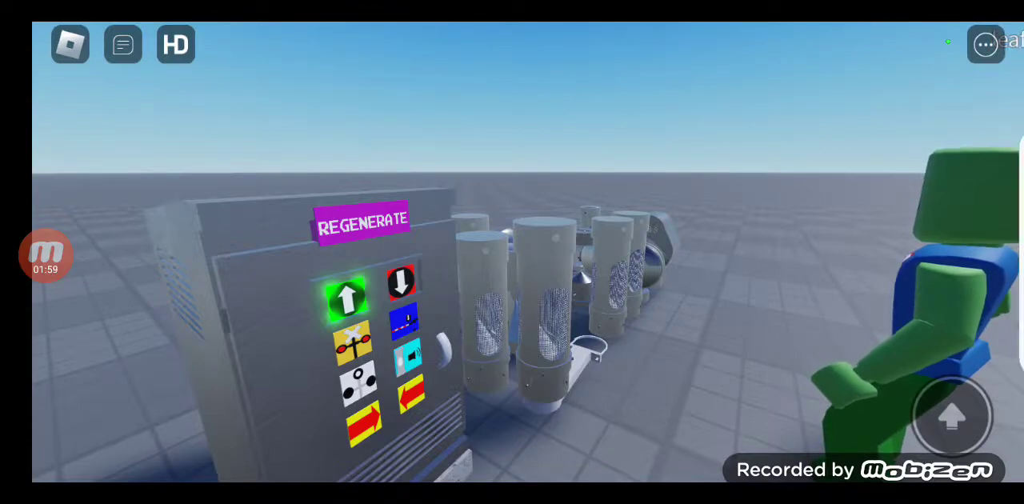
# Step: Raise the device volume and ring the machine's bells with the cyan speaker button
pyautogui.press('XF86AudioRaiseVolume')
pyautogui.click(408, 356)
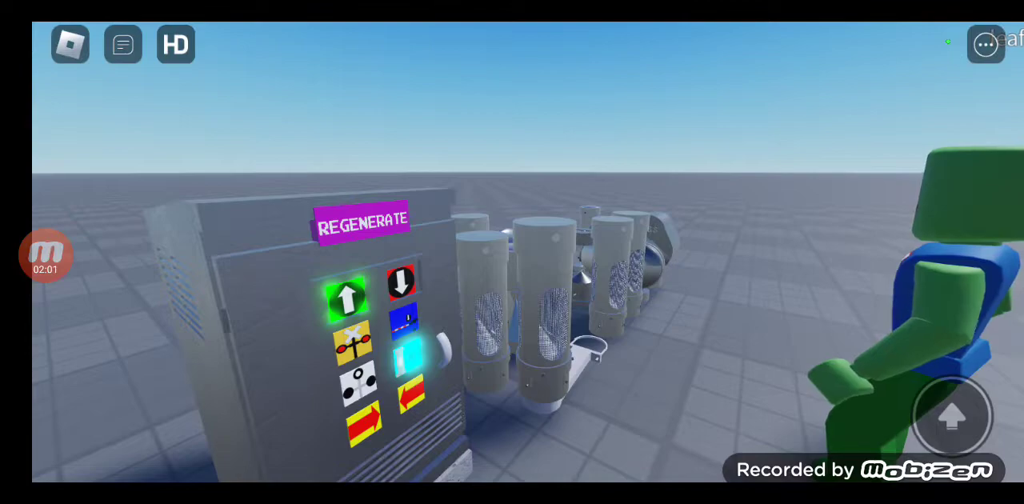
pyautogui.press('XF86AudioRaiseVolume')
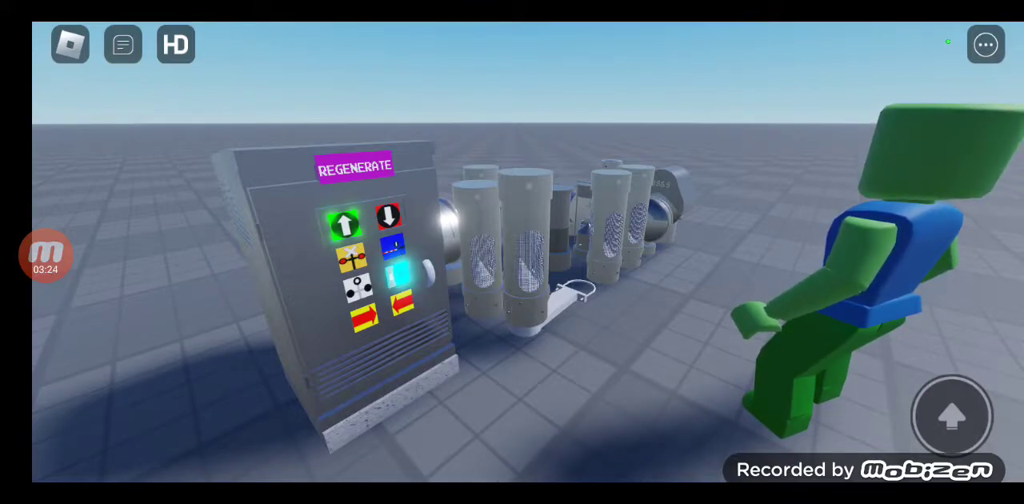
# Step: Adjust the device volume up twice, then down once, to hear the bells
pyautogui.press('XF86AudioRaiseVolume')
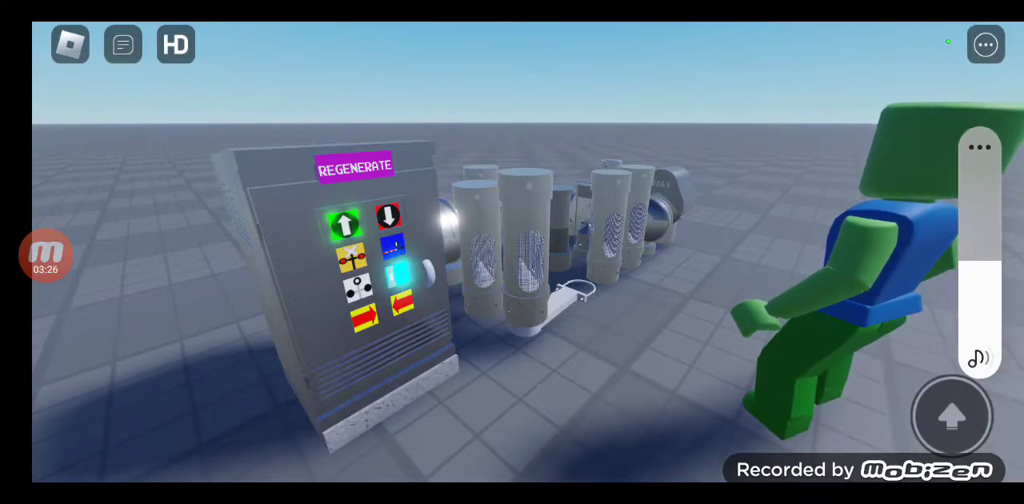
pyautogui.press('XF86AudioRaiseVolume')
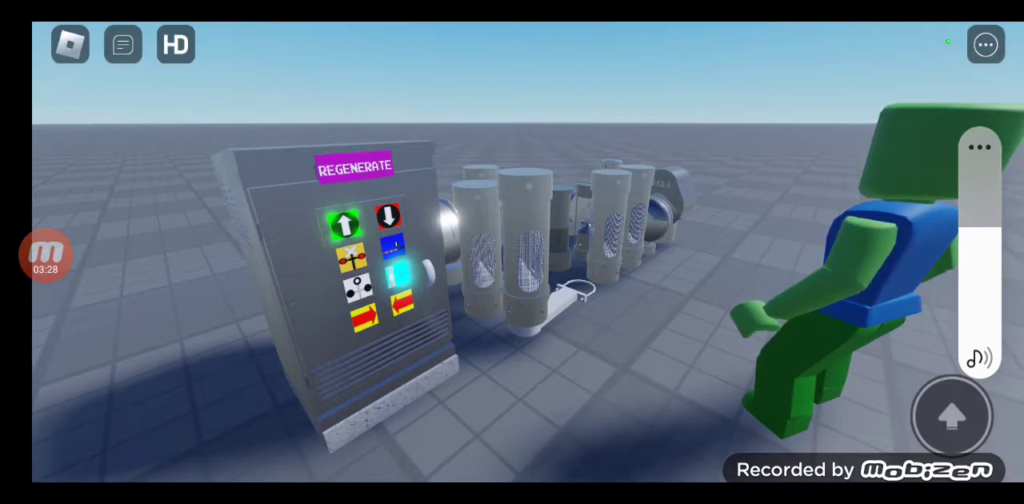
pyautogui.press('XF86AudioLowerVolume')
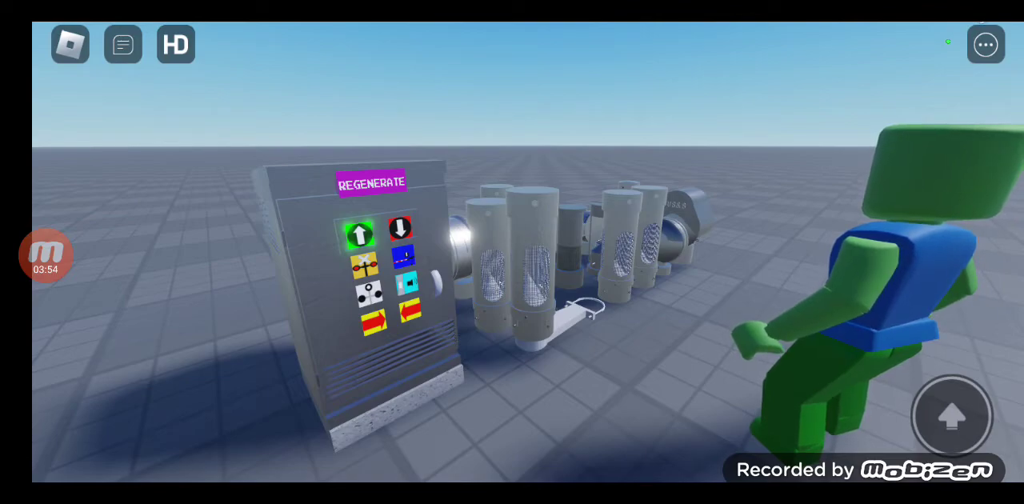
# Step: Expand the floating Mobizen recorder menu to show its stop, pause and camera options
pyautogui.click(46, 255)
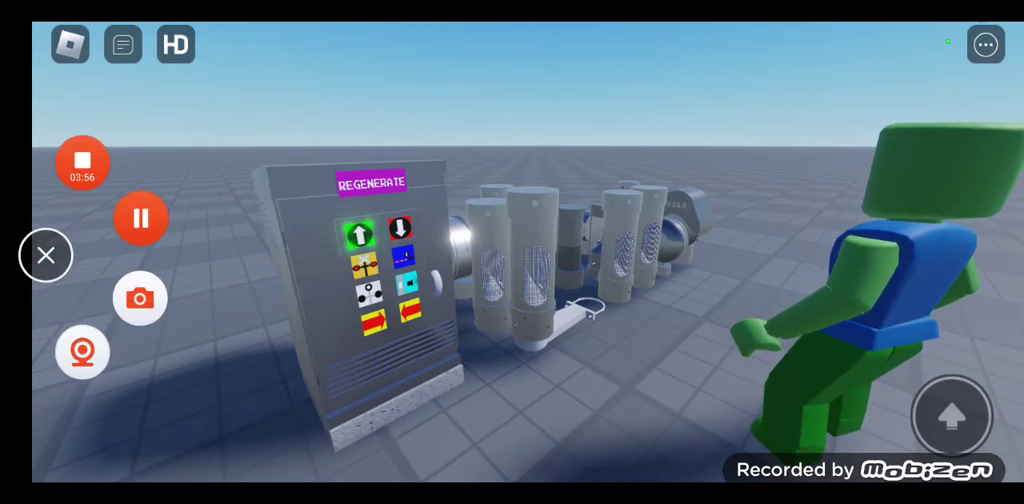